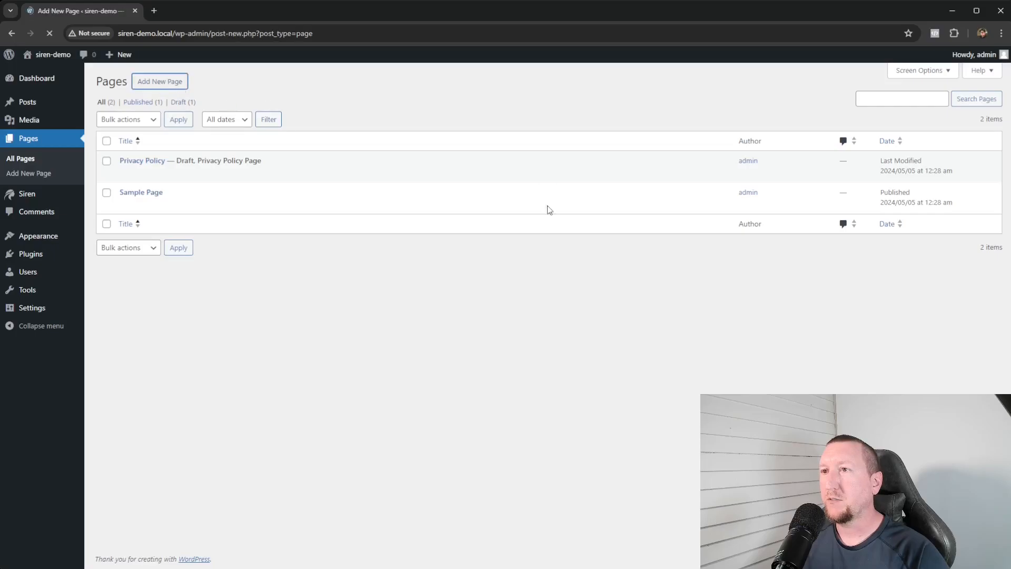
- Dismiss the pattern picker and title the blank page 'Join Our Affiliate Program'
click(969, 91)
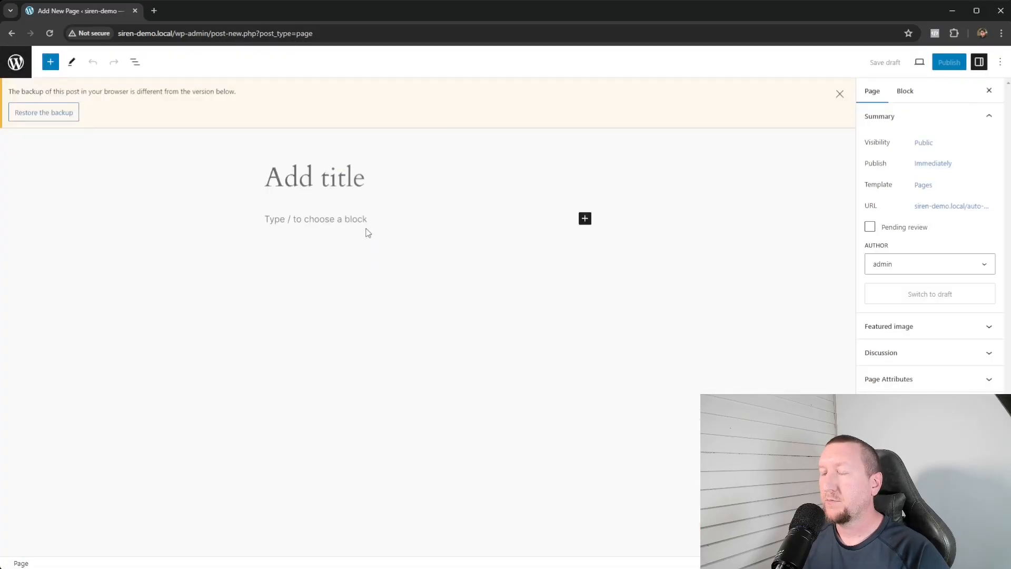
text(Join O)
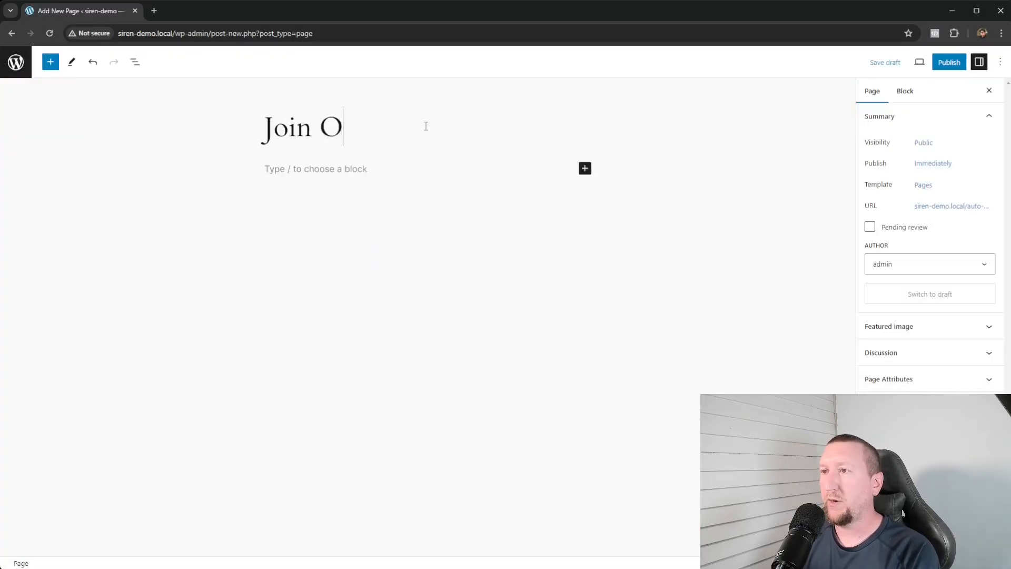
text(ur Affiliate Program)
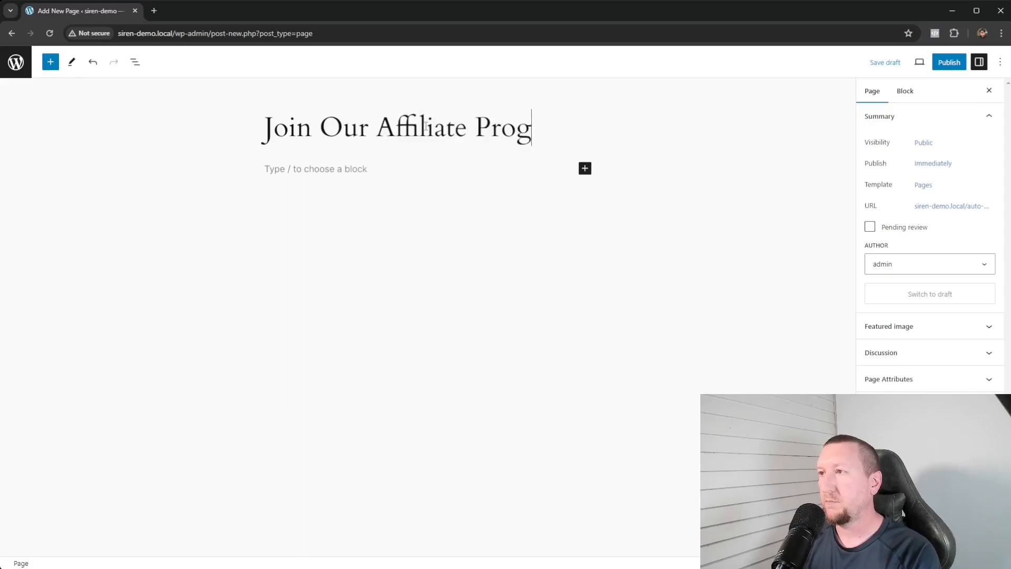
key(Return)
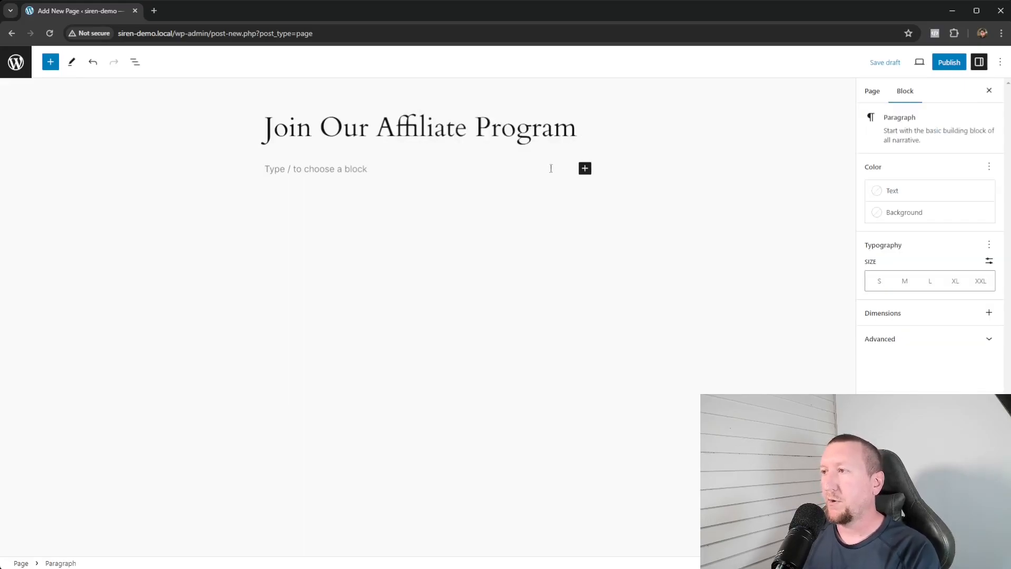
- Insert the Siren Collaborator Registration form block into the page body
click(585, 168)
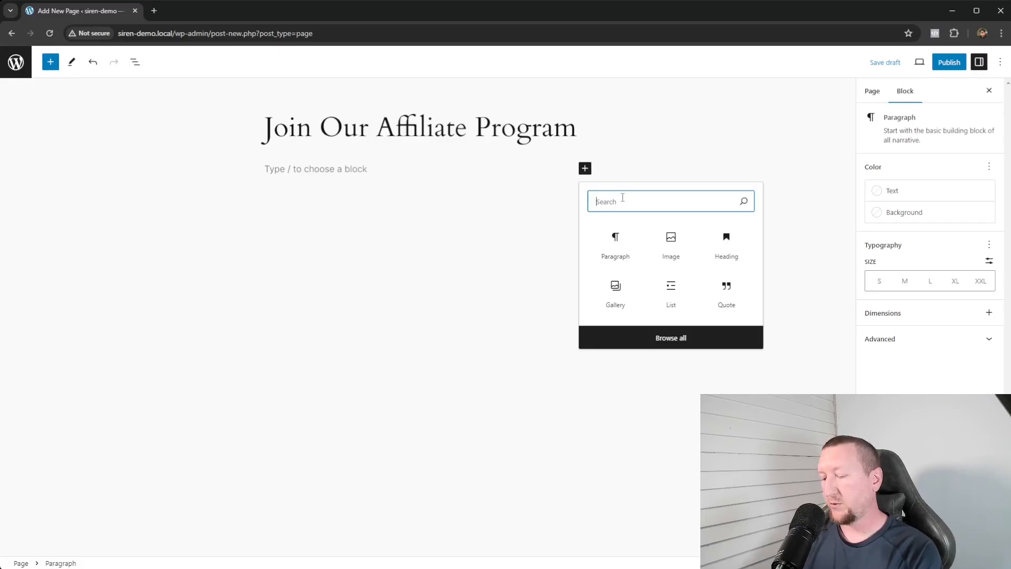
text(siren)
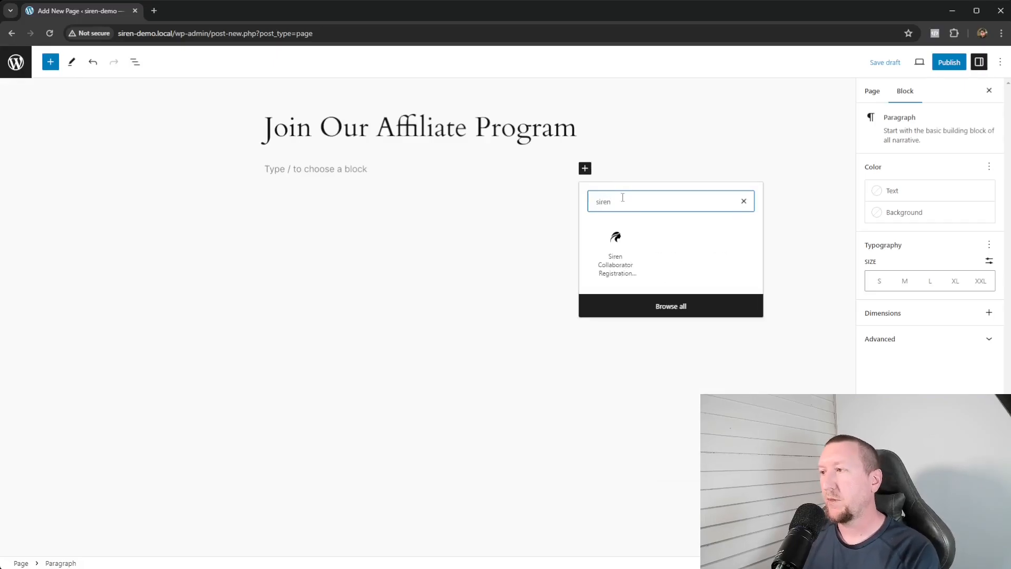
click(617, 266)
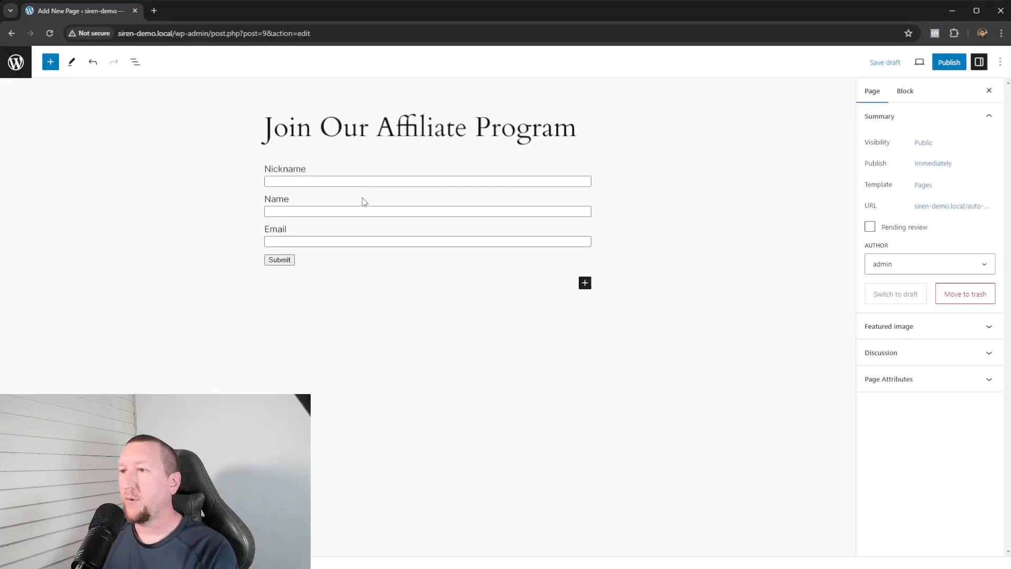
click(351, 203)
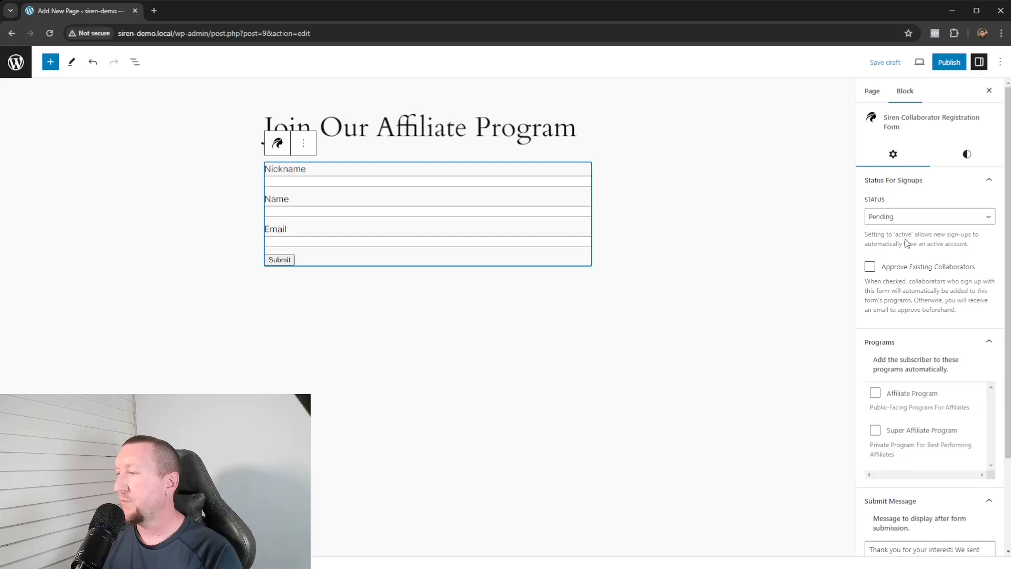
scroll(907, 243, down, 2)
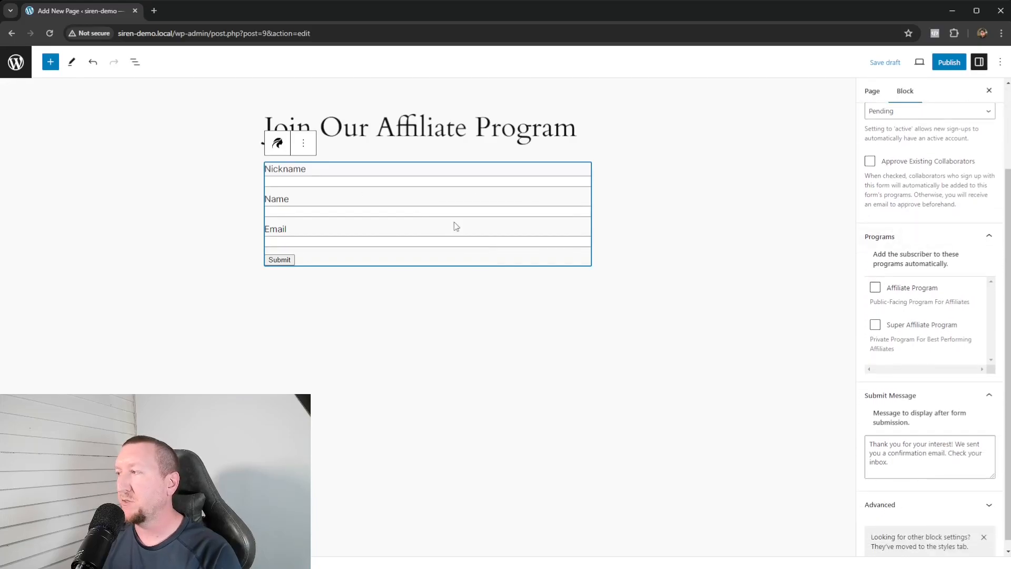
scroll(911, 278, up, 2)
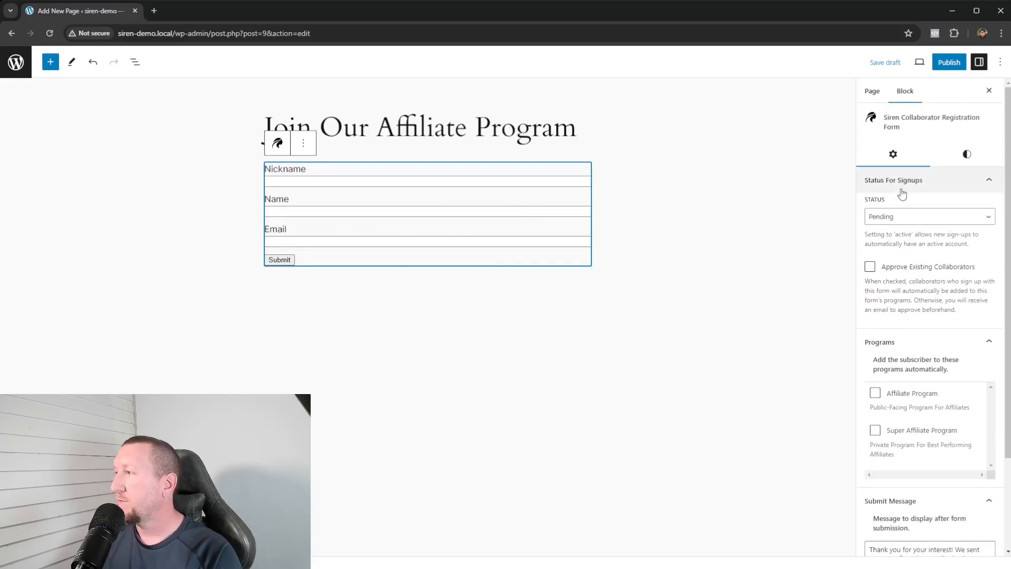
click(918, 220)
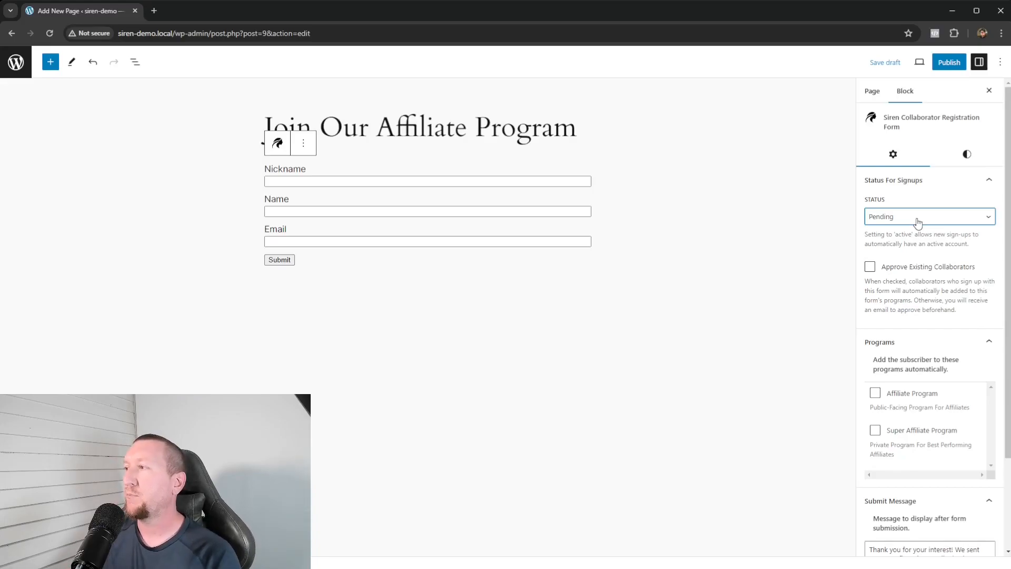
click(887, 243)
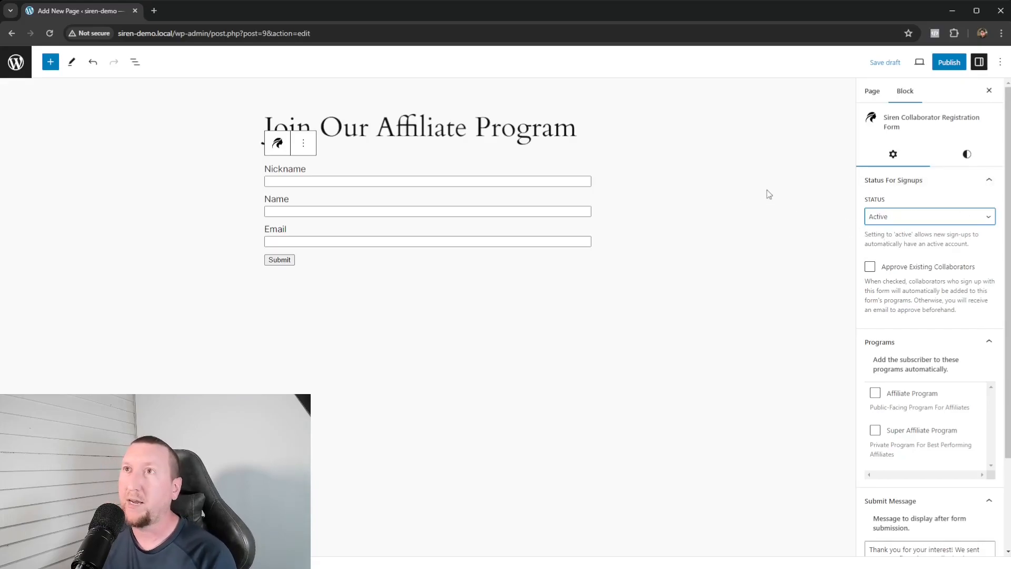
key(Up)
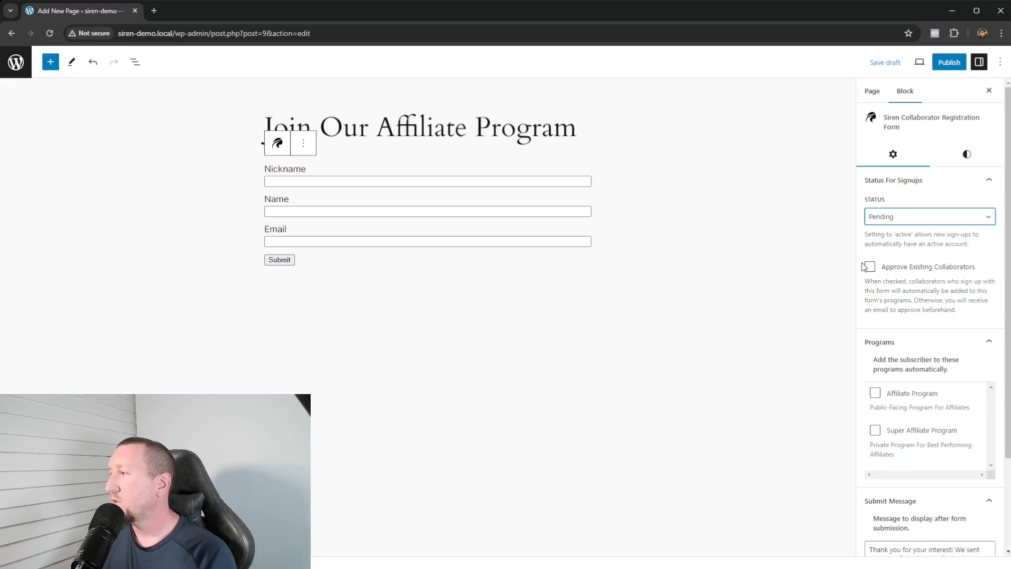
- Tick Affiliate Program in the form block's Programs settings, leaving Super Affiliate Program unticked
scroll(915, 243, down, 2)
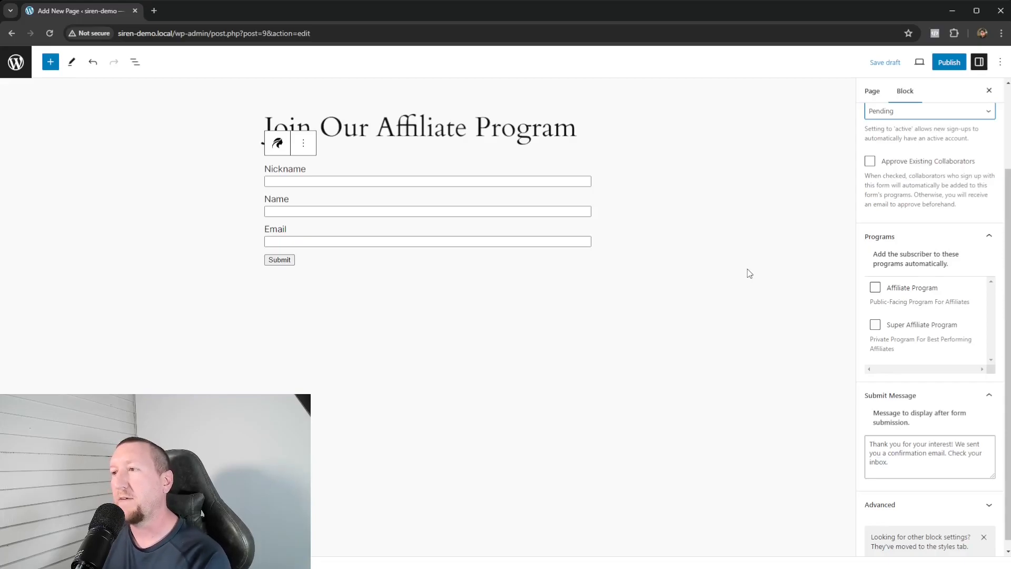
click(875, 289)
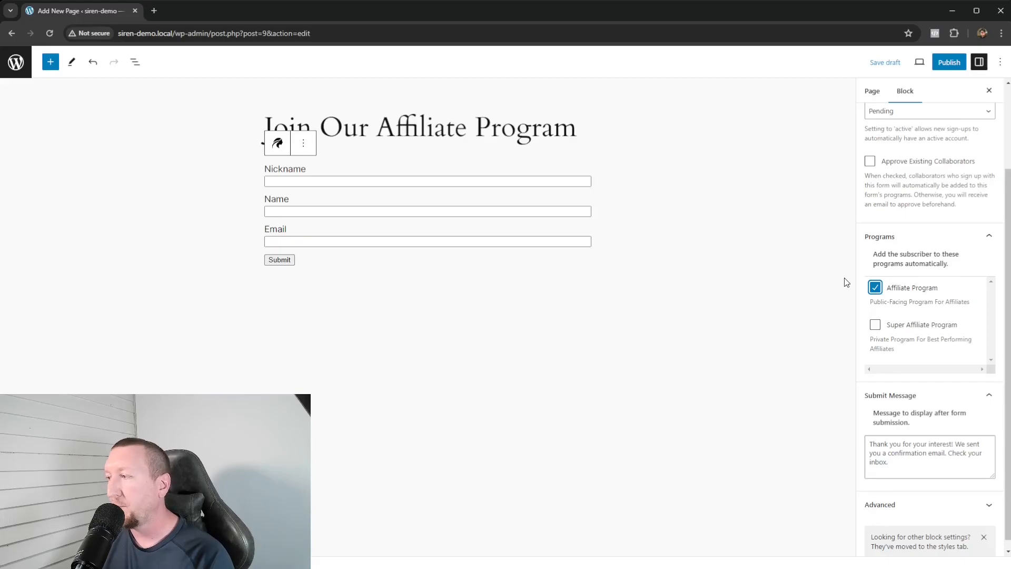
scroll(904, 464, down, 1)
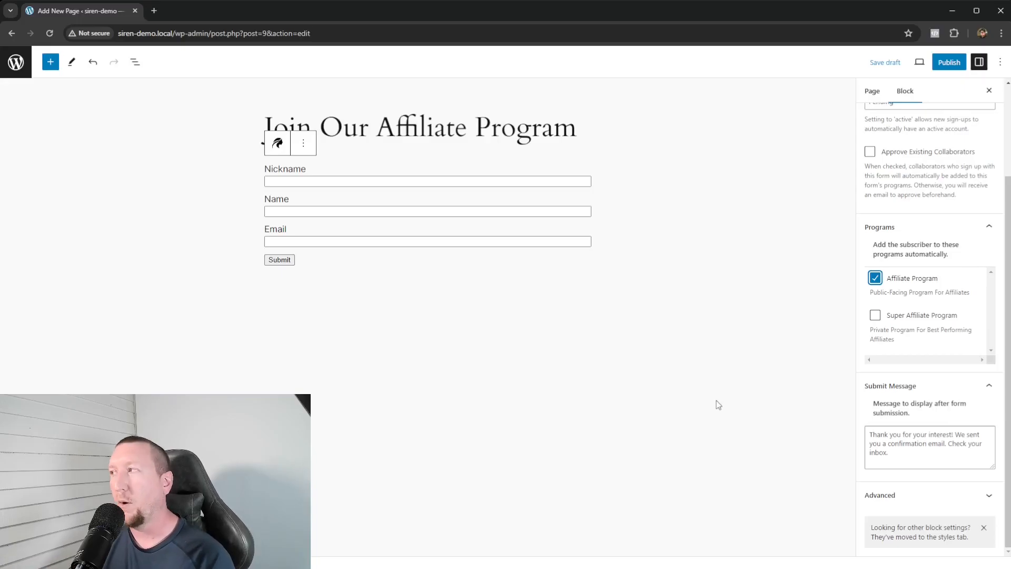
scroll(864, 290, up, 3)
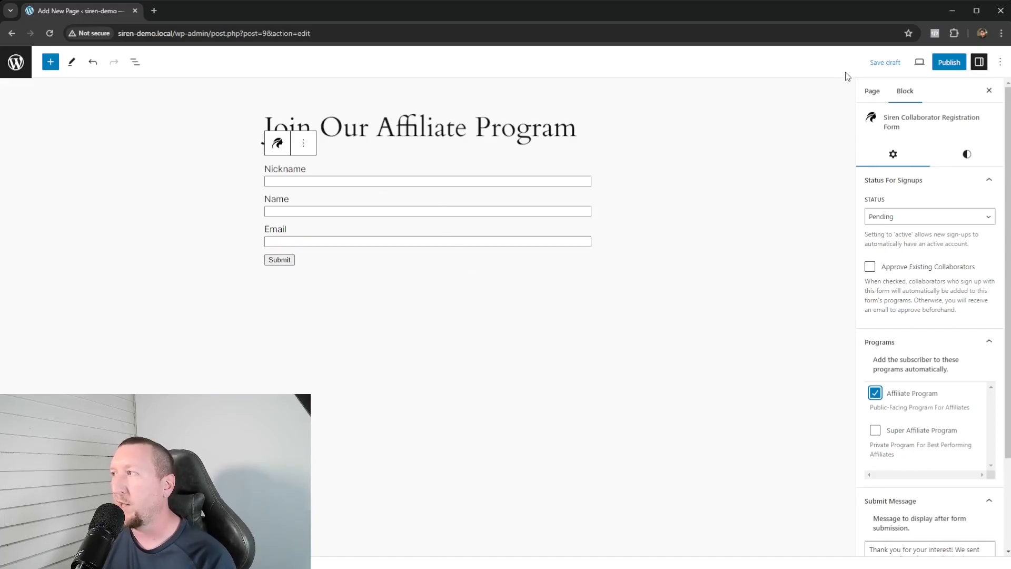
- Publish the page and enter a test nickname and full name in the signup form
click(948, 65)
click(894, 70)
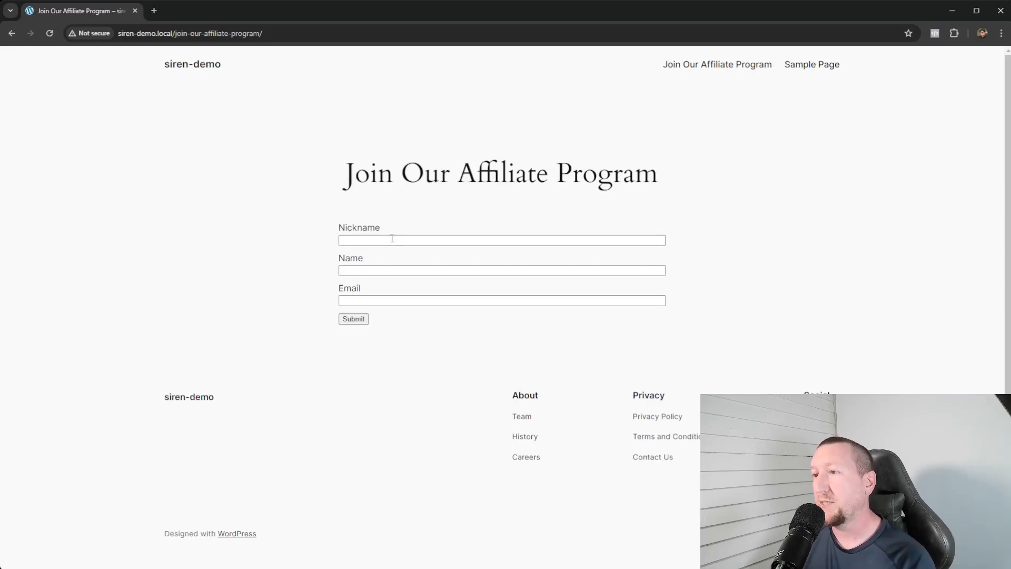
click(419, 241)
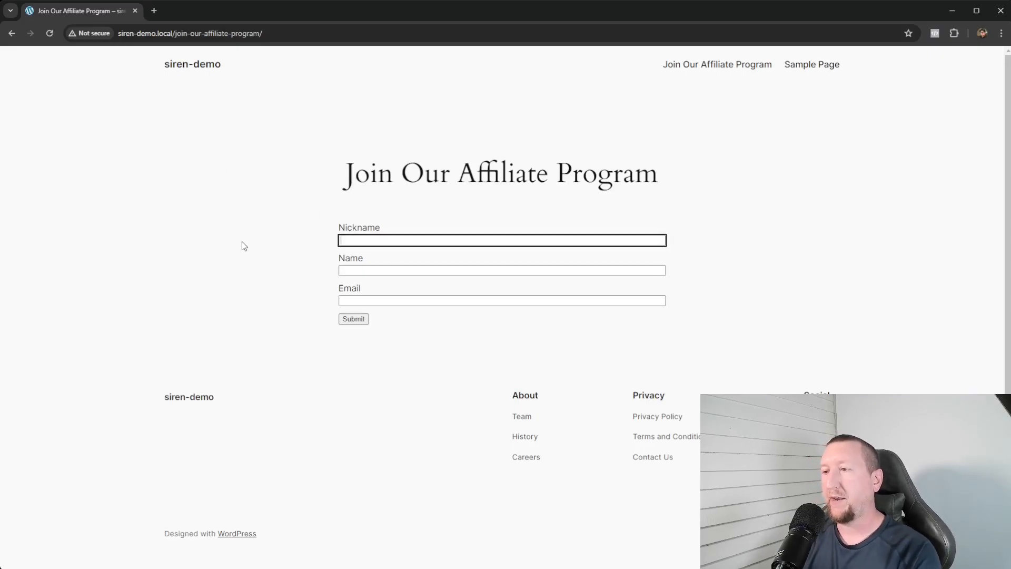
text(Steve)
key(Tab)
- Enter a test email address, submit the form and highlight the thank-you message
click(515, 299)
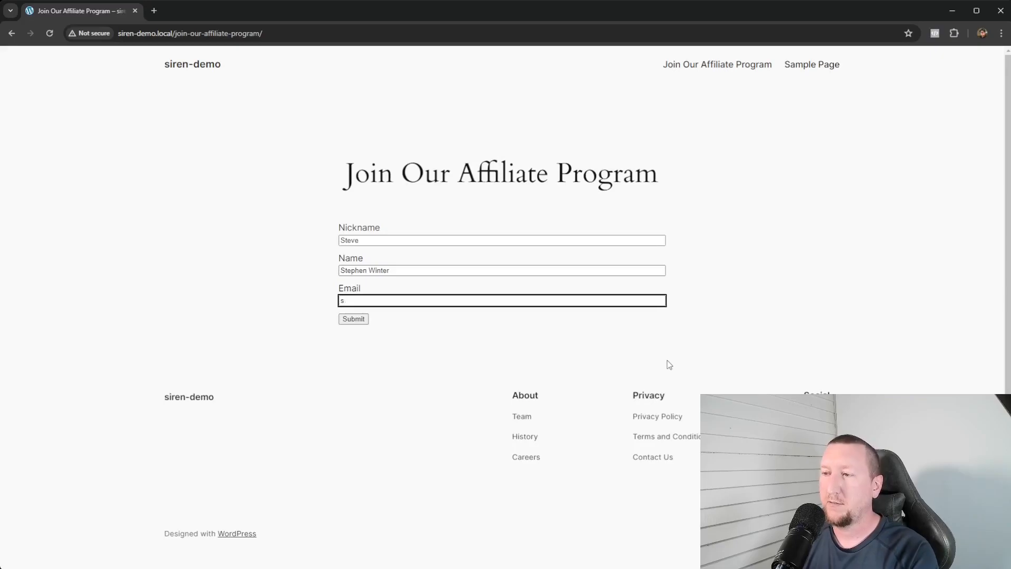
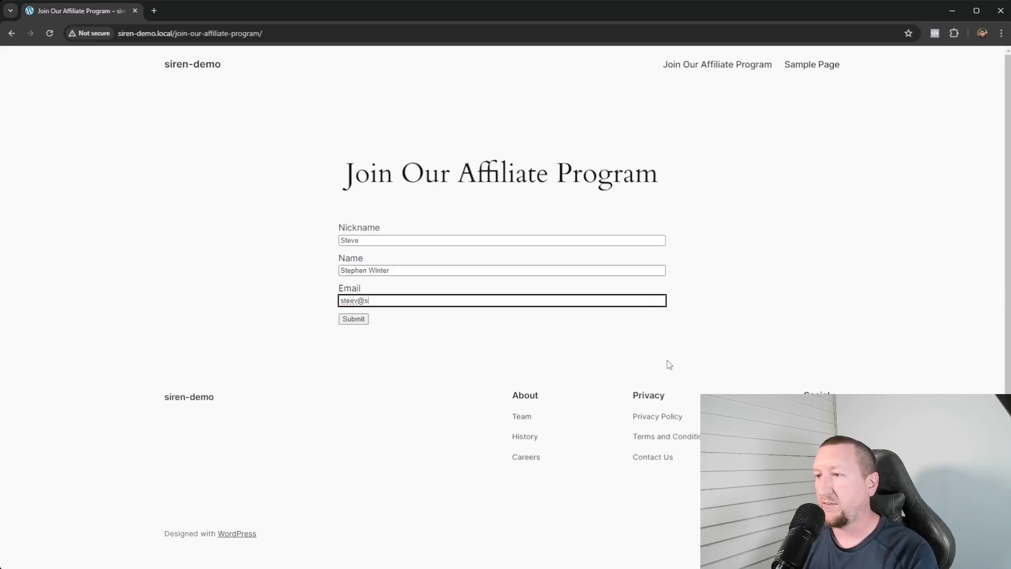
click(476, 330)
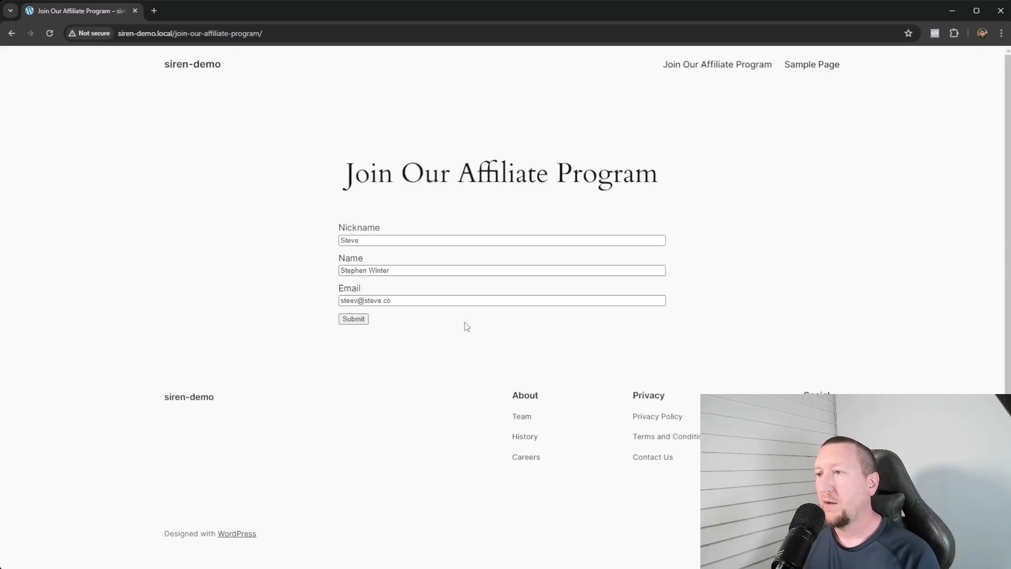
click(353, 319)
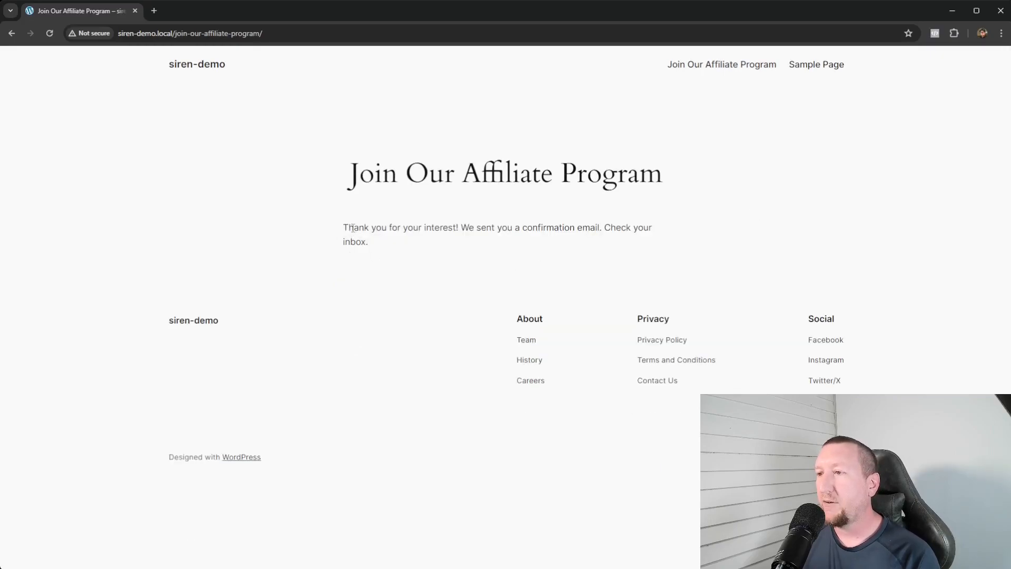
drag(345, 228, 506, 227)
drag(590, 228, 474, 228)
- Open the 'Action Required: Validate New Account' email and follow its siren-token confirmation link
drag(375, 243, 426, 227)
click(453, 241)
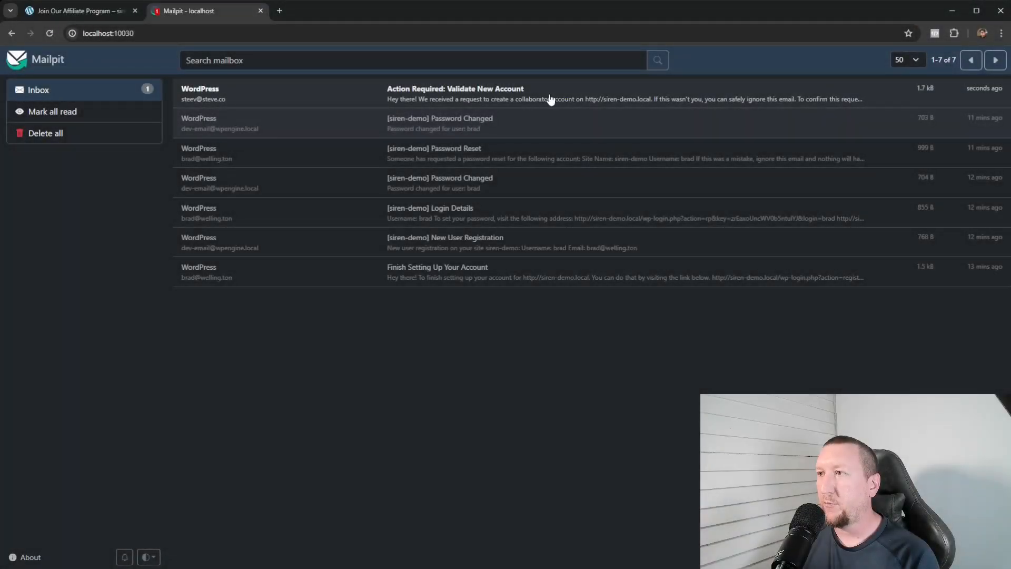
click(551, 99)
drag(183, 225, 300, 225)
drag(303, 226, 442, 228)
drag(187, 248, 298, 262)
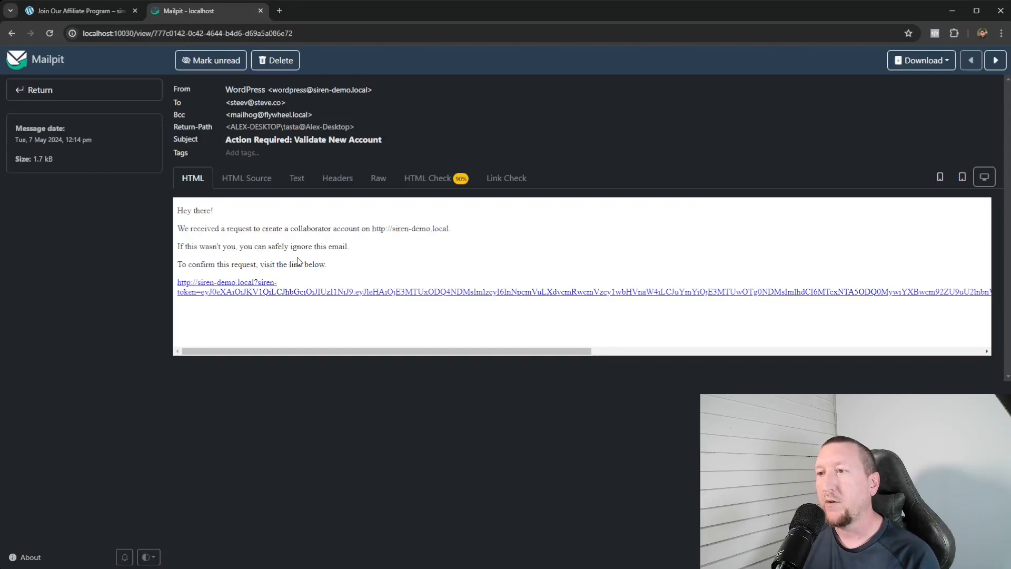
click(298, 262)
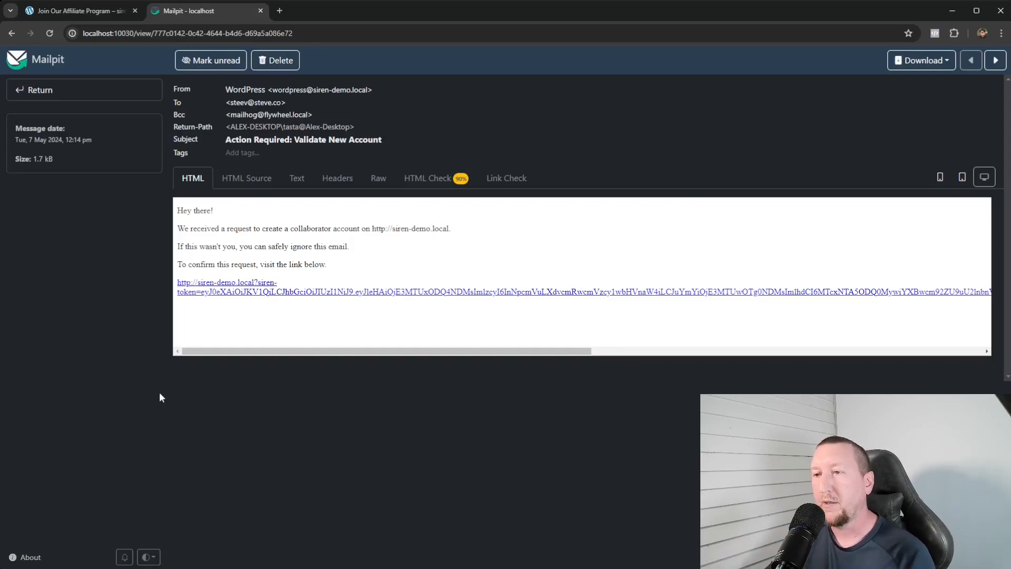
click(253, 292)
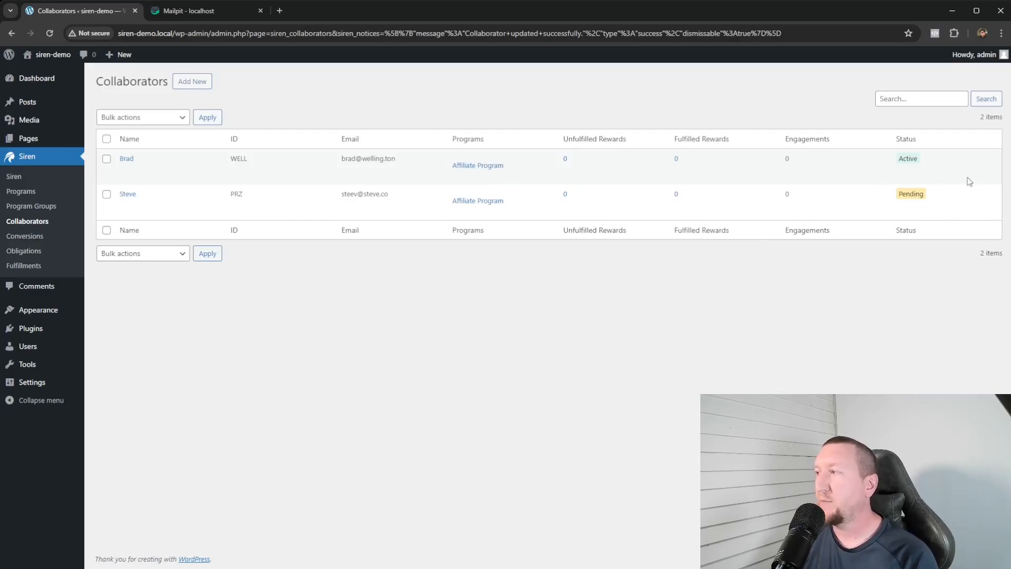
- Change the pending collaborator's status to Active and save the update
click(128, 194)
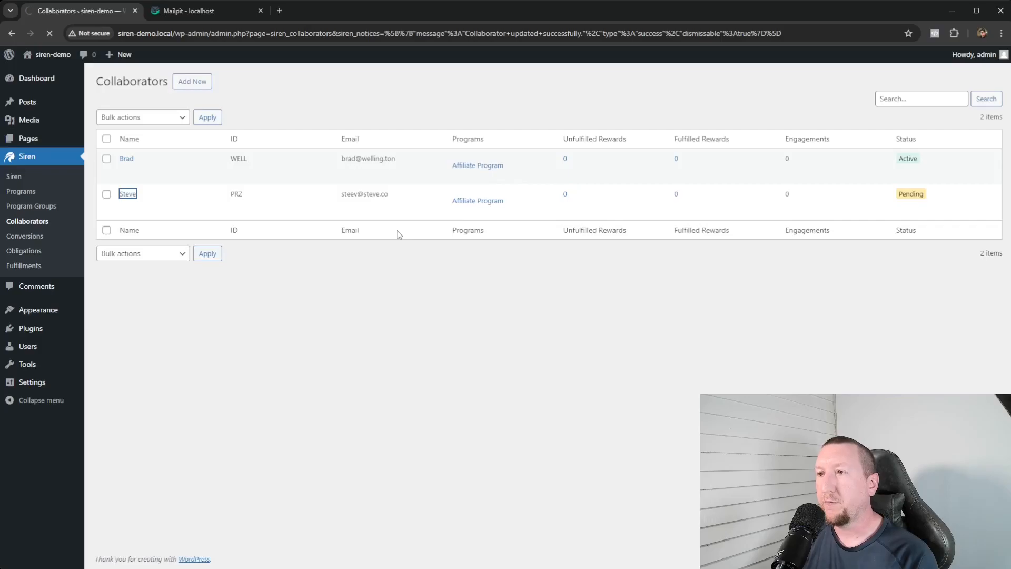
click(348, 233)
click(322, 252)
click(112, 316)
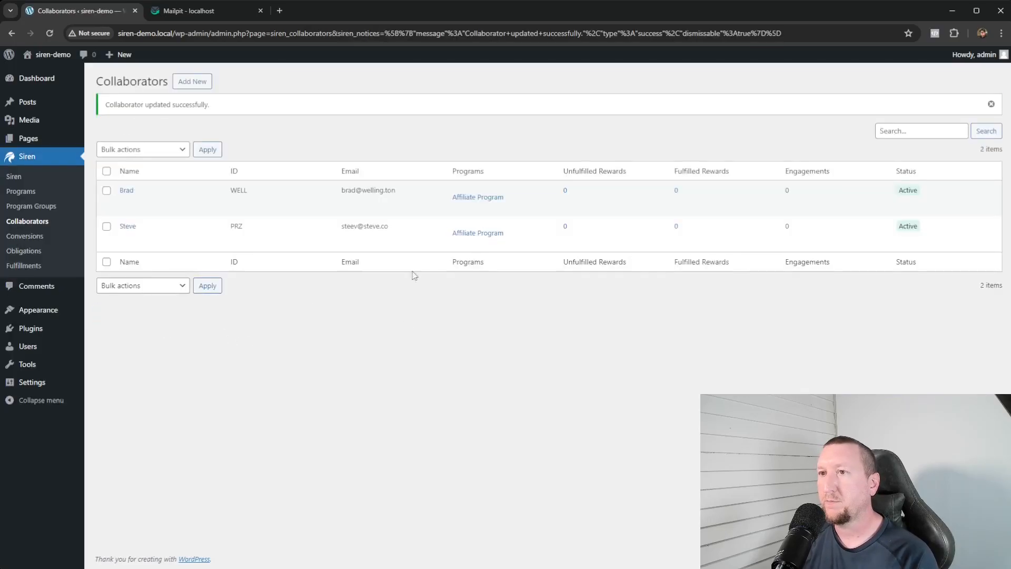
- Apply the Activate bulk action to the collaborator's row in the Collaborators list
click(107, 226)
click(140, 149)
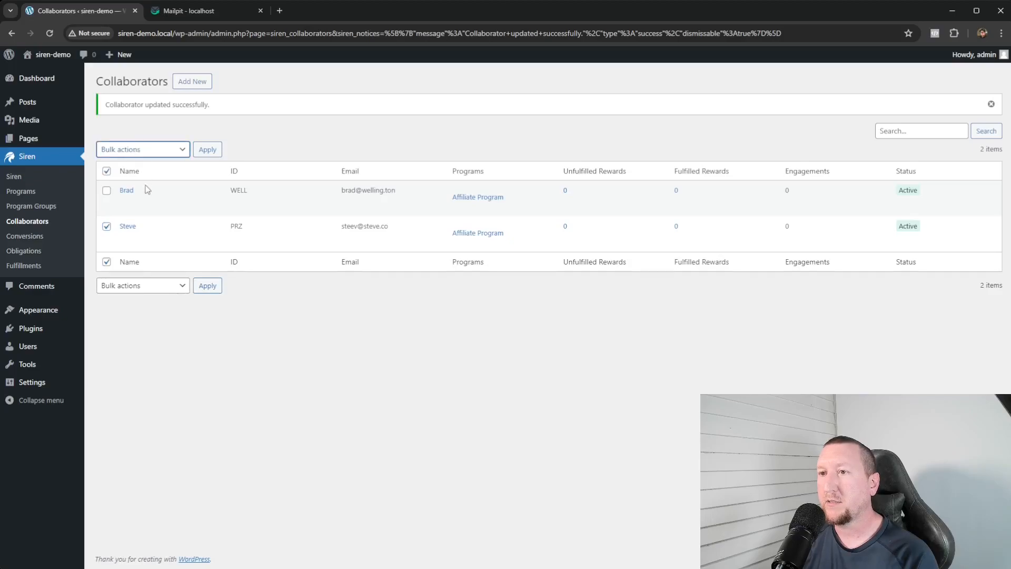
click(159, 176)
click(513, 311)
click(107, 227)
click(107, 171)
click(611, 352)
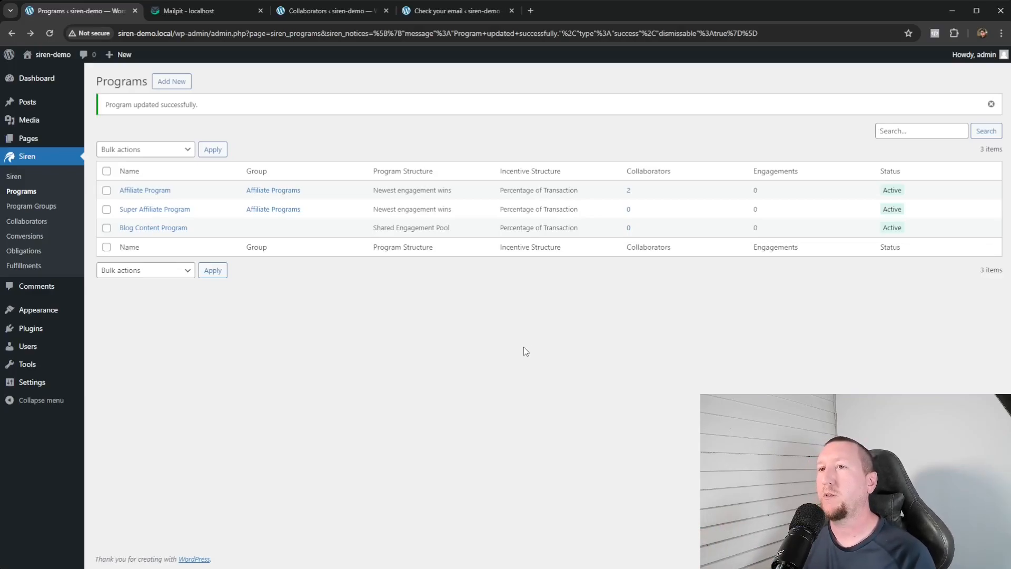
- Go to the Pages list from the admin sidebar
click(31, 138)
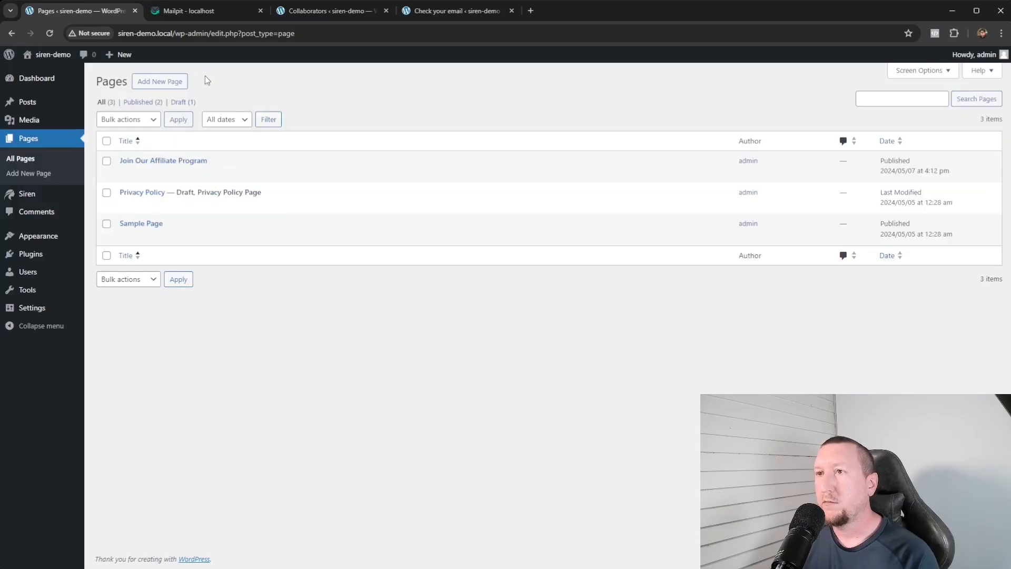
- Create a new page titled 'Join Our Blog Content Bonus Program' and move into its body
click(173, 85)
text(Jo)
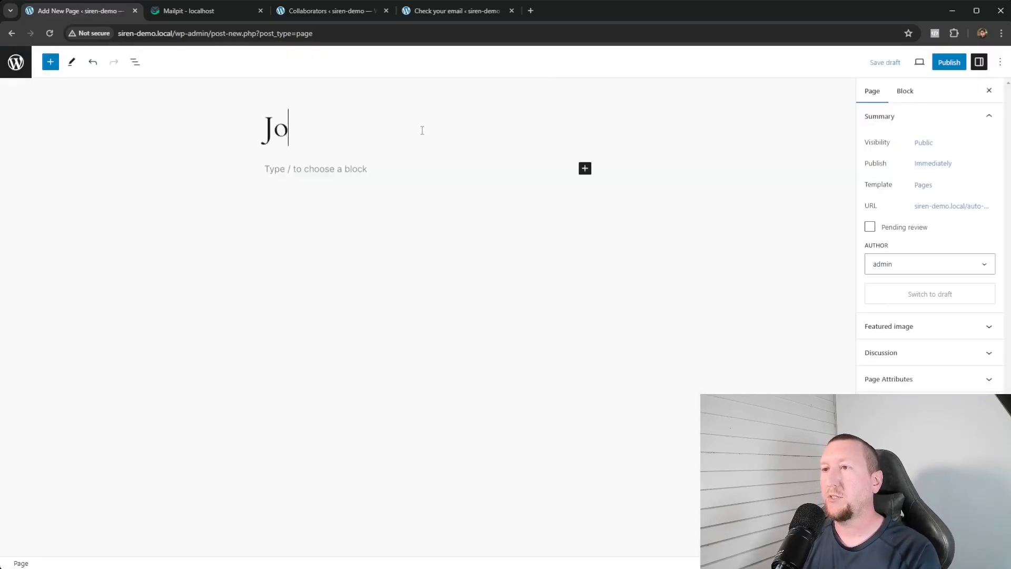
text(in Our Blog Content Bonus Program)
click(419, 206)
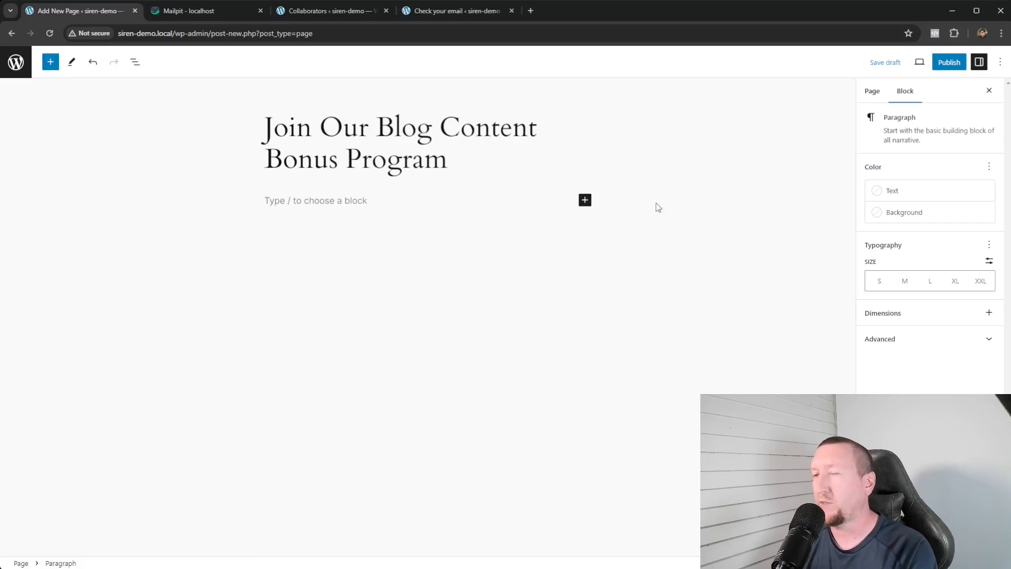
- Insert the Siren registration form via /siren, enabling Approve Existing Collaborators and Blog Content Program
text(/siren)
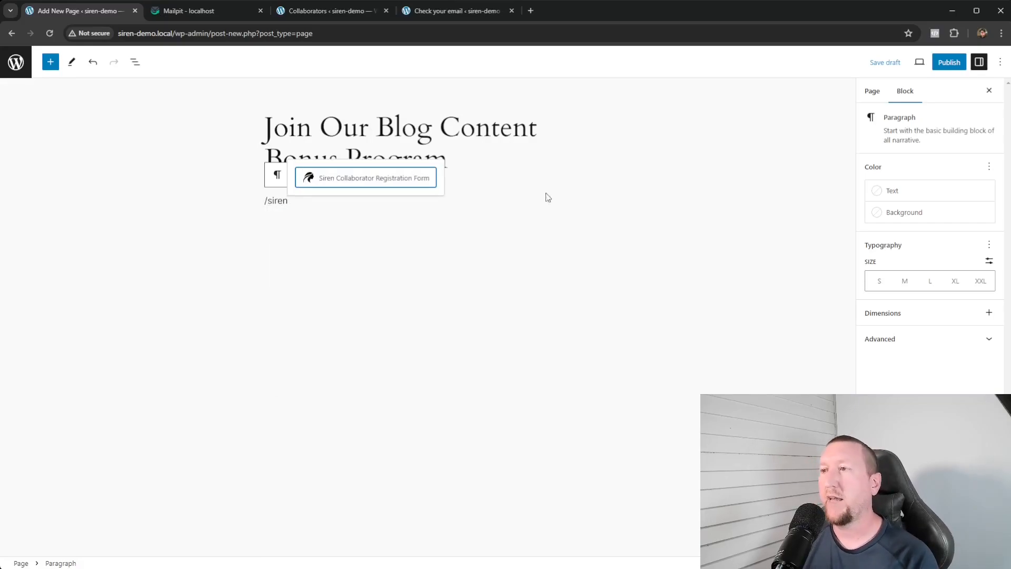
click(366, 179)
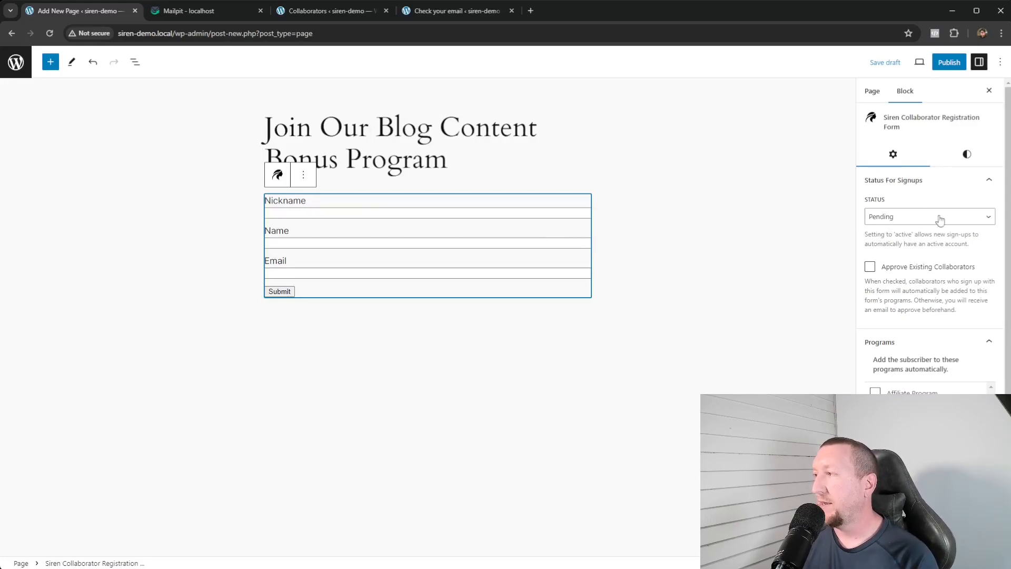
click(870, 269)
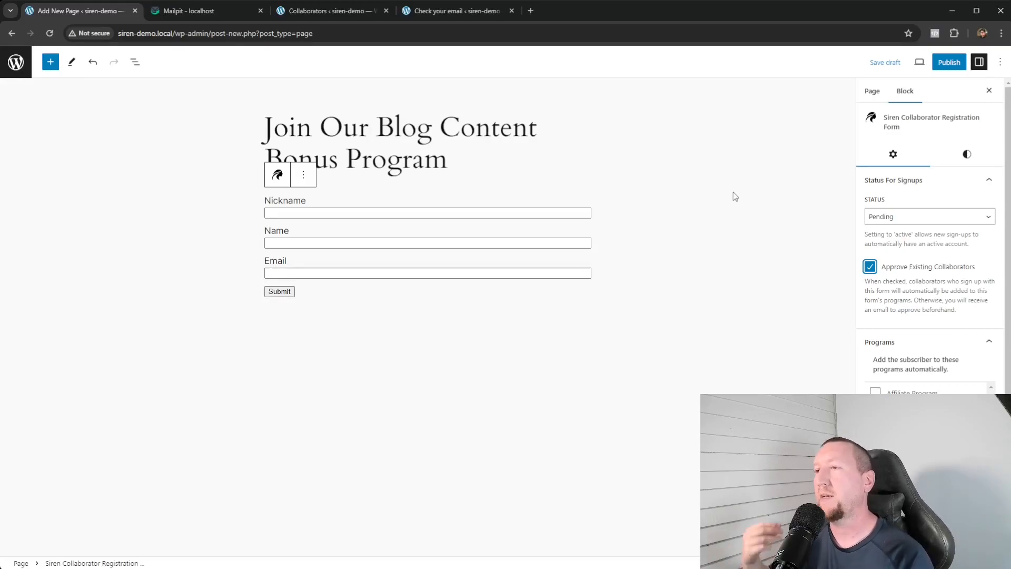
scroll(893, 298, down, 3)
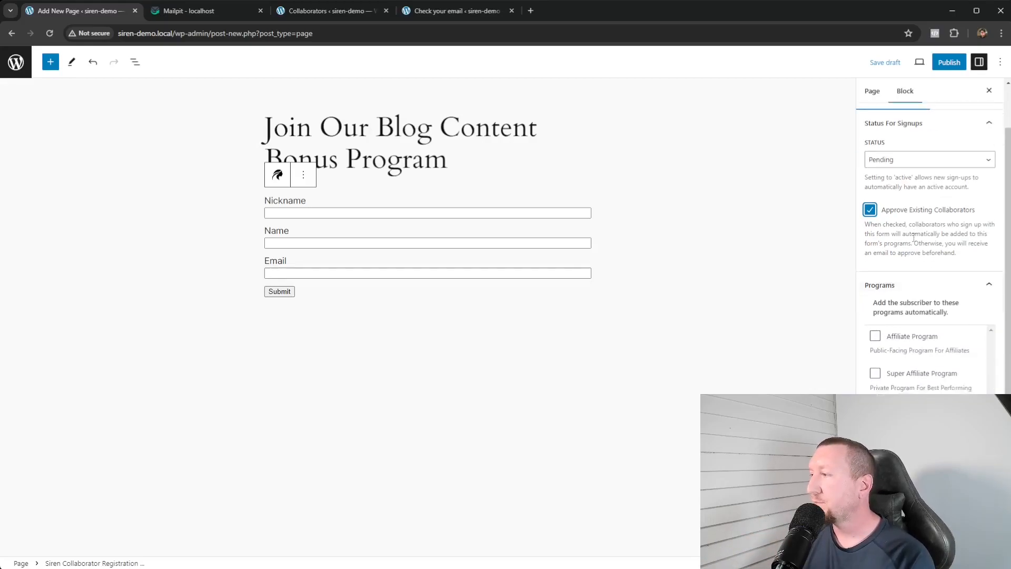
click(874, 319)
- Publish the Blog Content Bonus Program page
scroll(905, 372, down, 1)
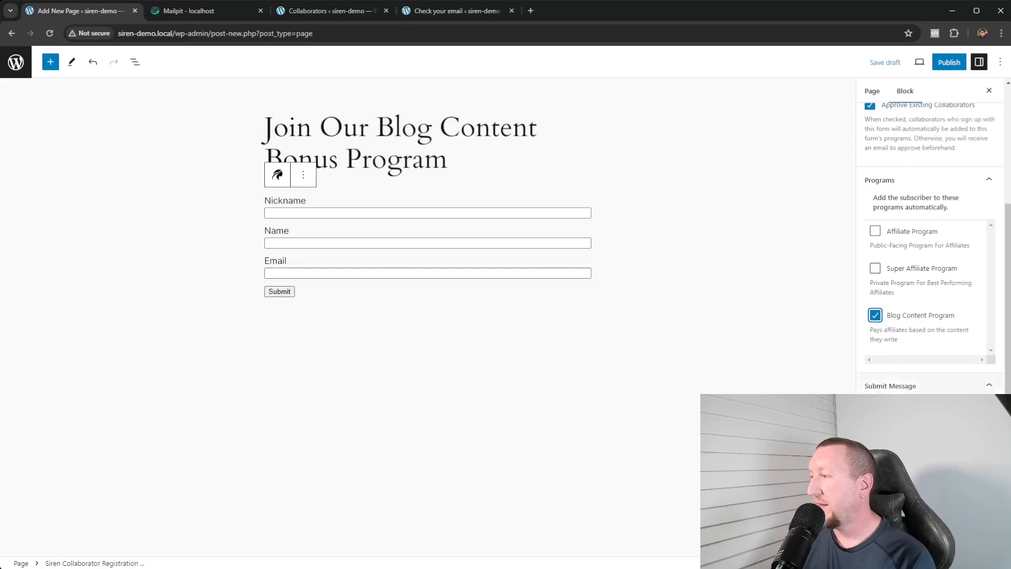
click(949, 62)
click(905, 62)
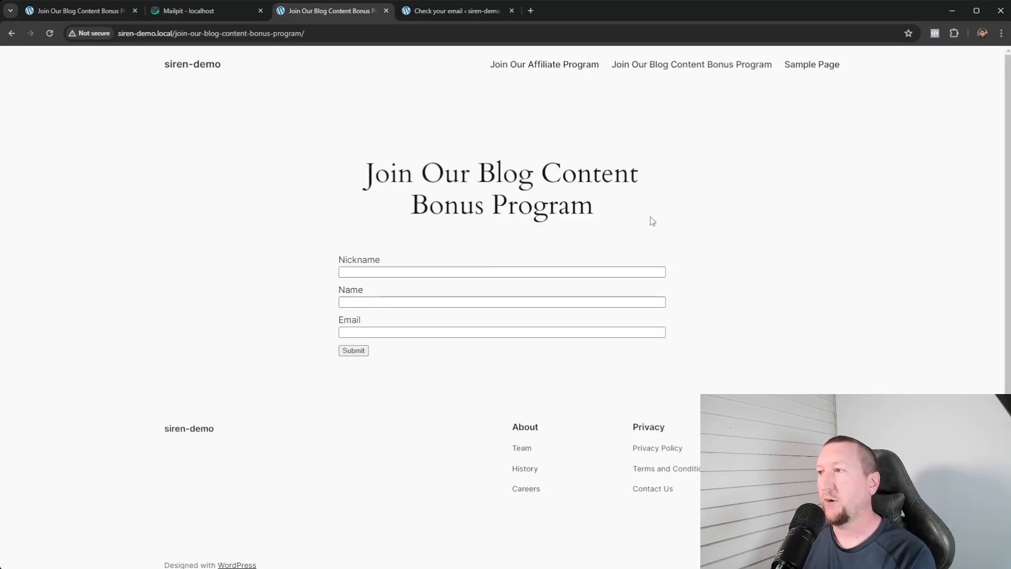
- Submit the form with the existing collaborator's nickname, name and email, then close the old tab
click(411, 274)
click(400, 293)
click(379, 302)
click(400, 322)
click(369, 332)
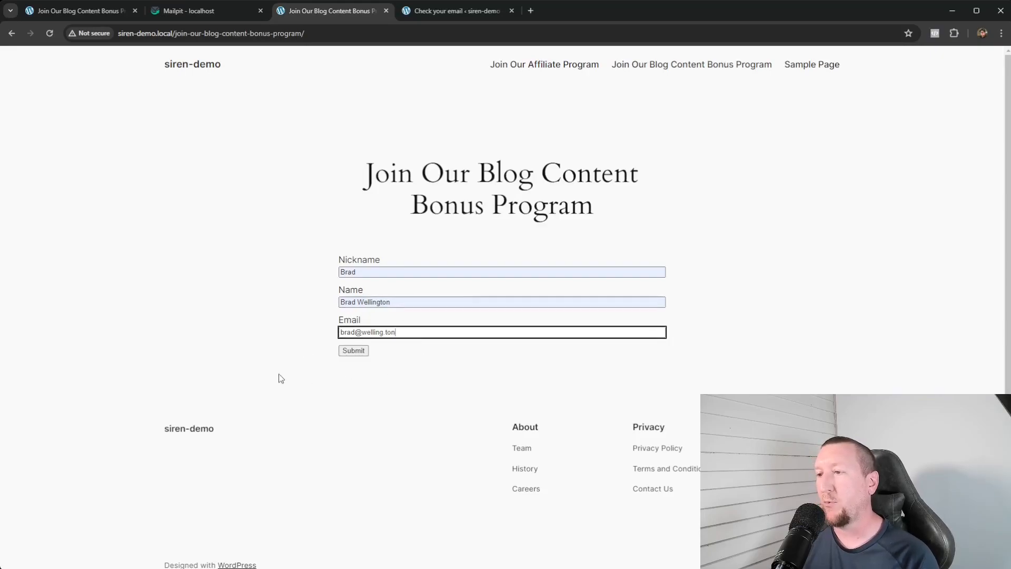
click(401, 369)
click(361, 352)
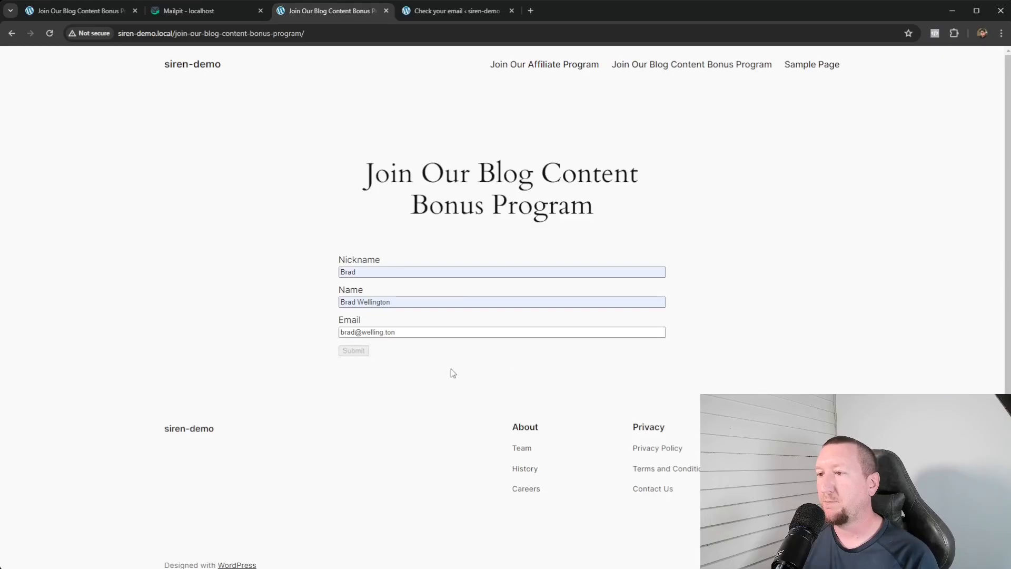
middle_click(421, 16)
- Open the 'Validate Updates To Your Account' email and follow its link to the All set! page
click(179, 10)
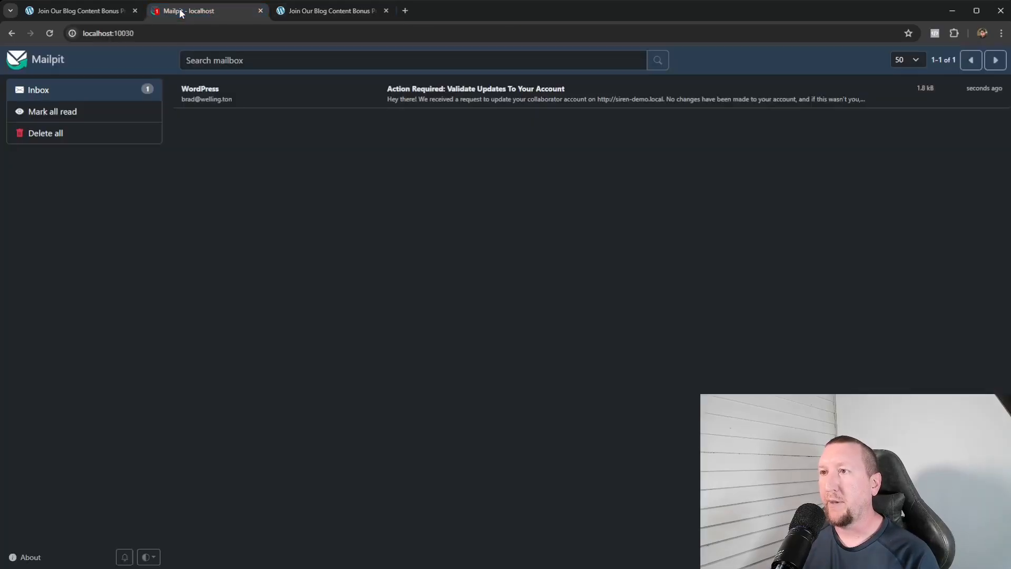
click(480, 100)
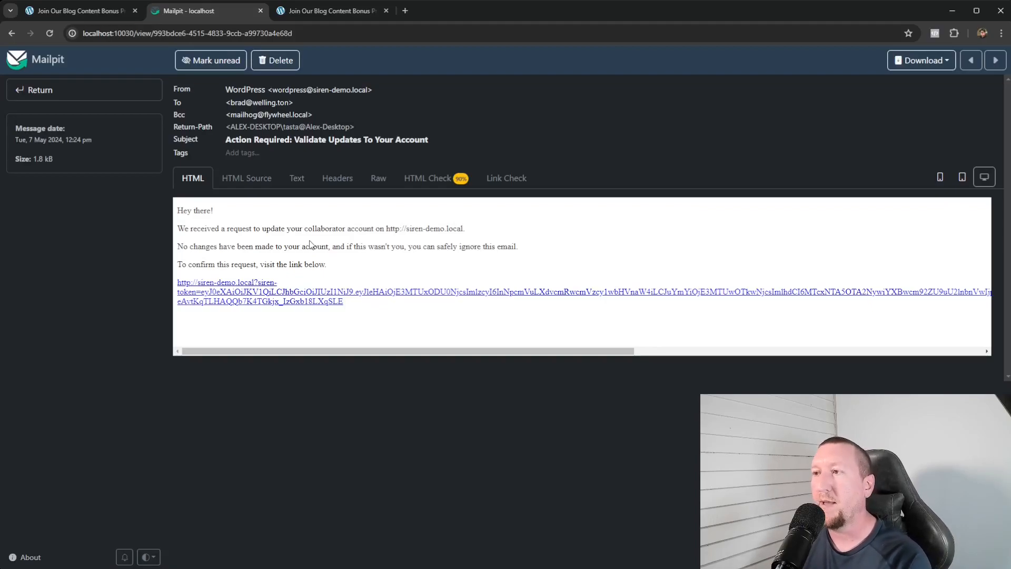
click(248, 294)
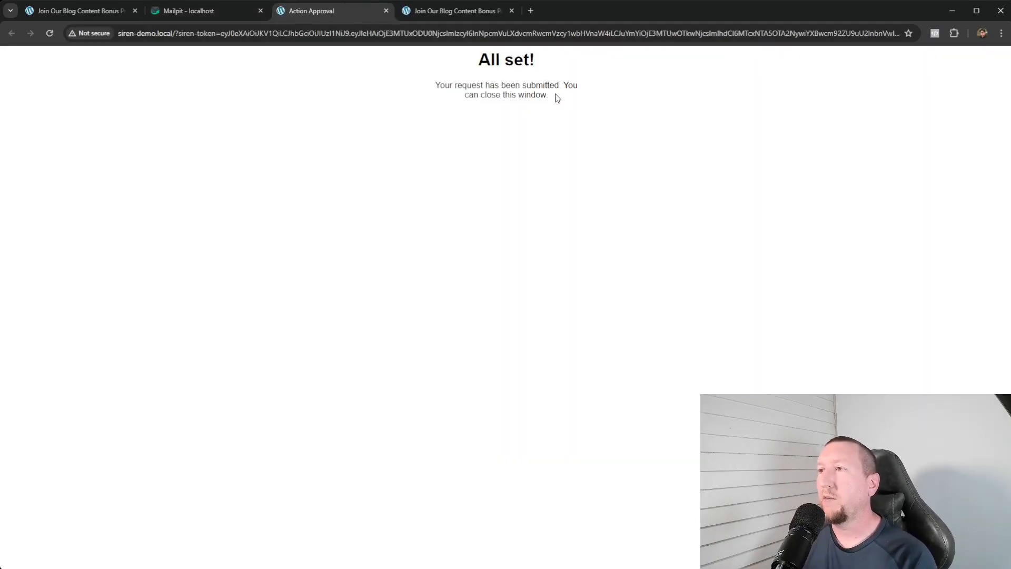
drag(559, 98, 451, 55)
click(511, 132)
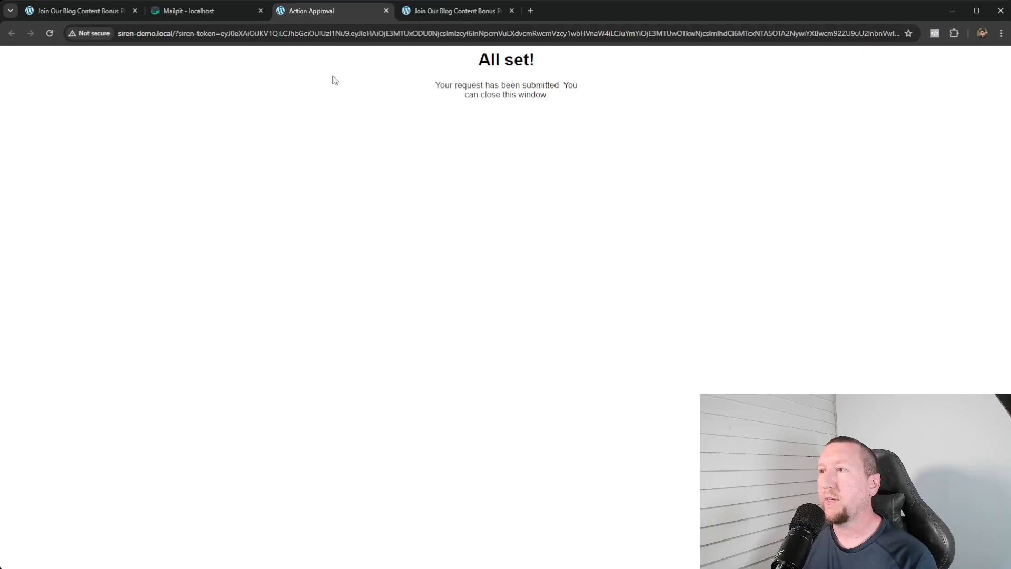
click(386, 10)
- Leave the approval tab and load the site's /wp-admin address from the published signup page
click(305, 13)
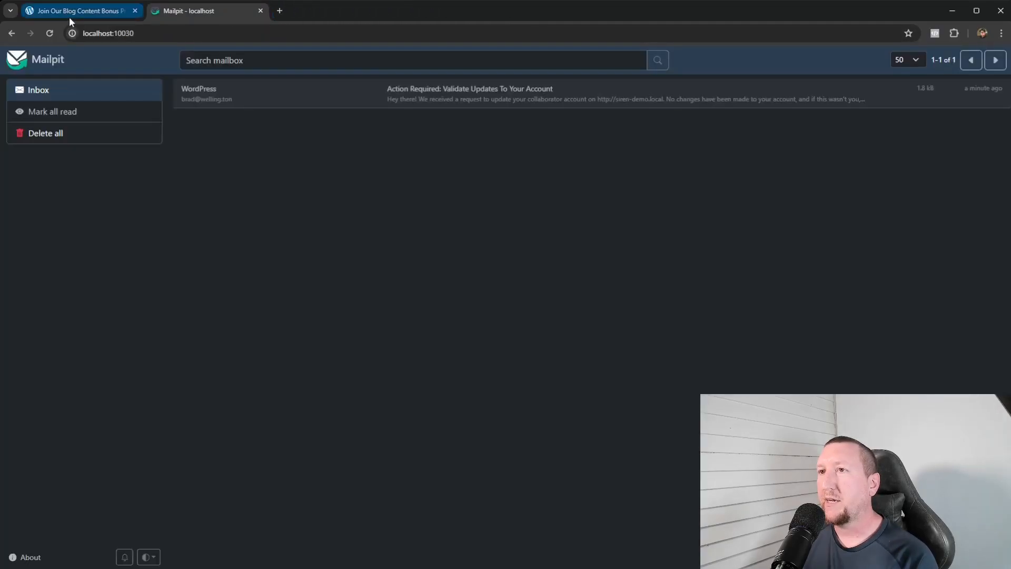
click(72, 15)
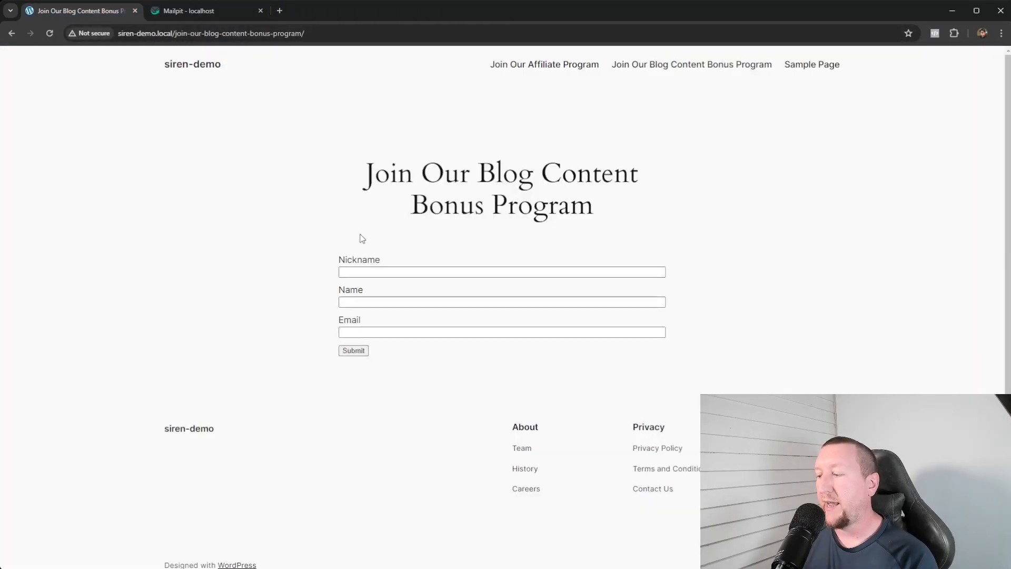
drag(360, 33, 203, 34)
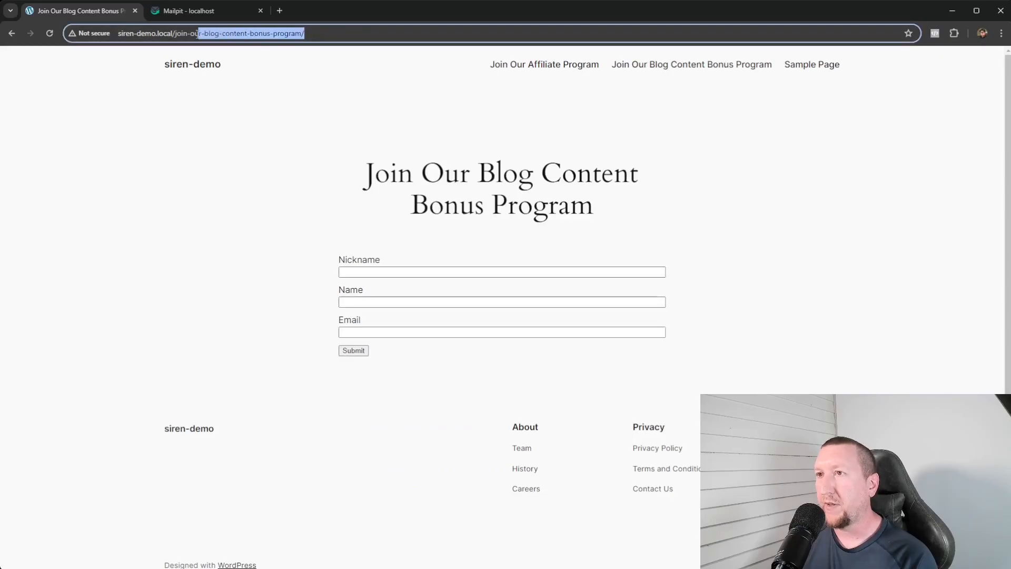
text(wp-admin)
key(Return)
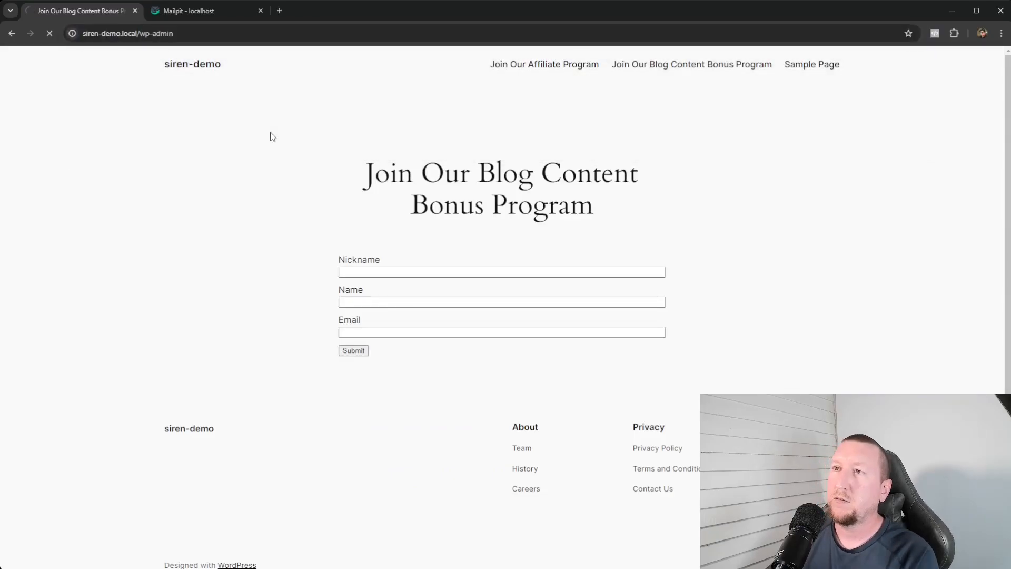
- Log in with the saved admin credentials and open the Siren Collaborators list
click(178, 14)
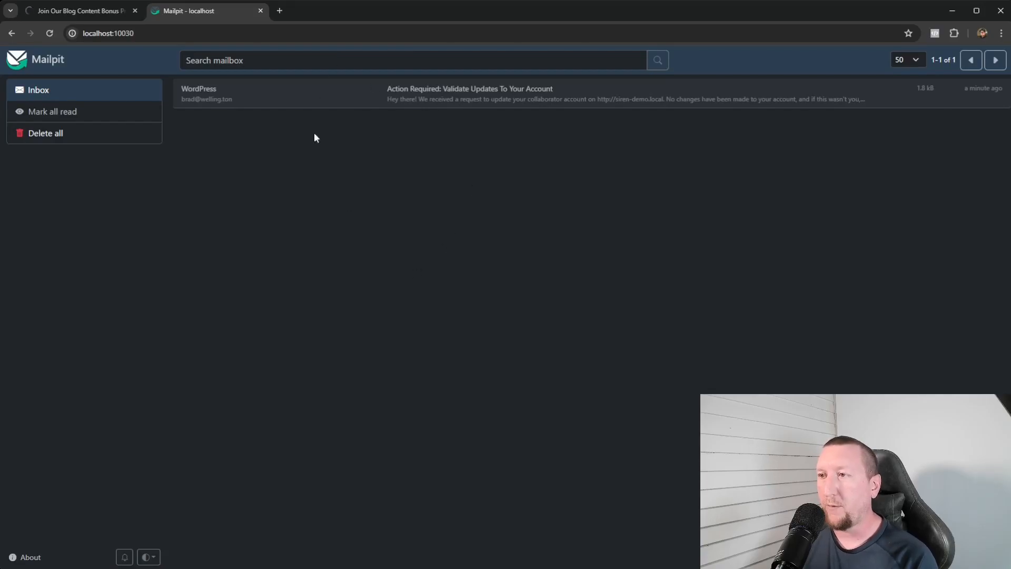
click(68, 11)
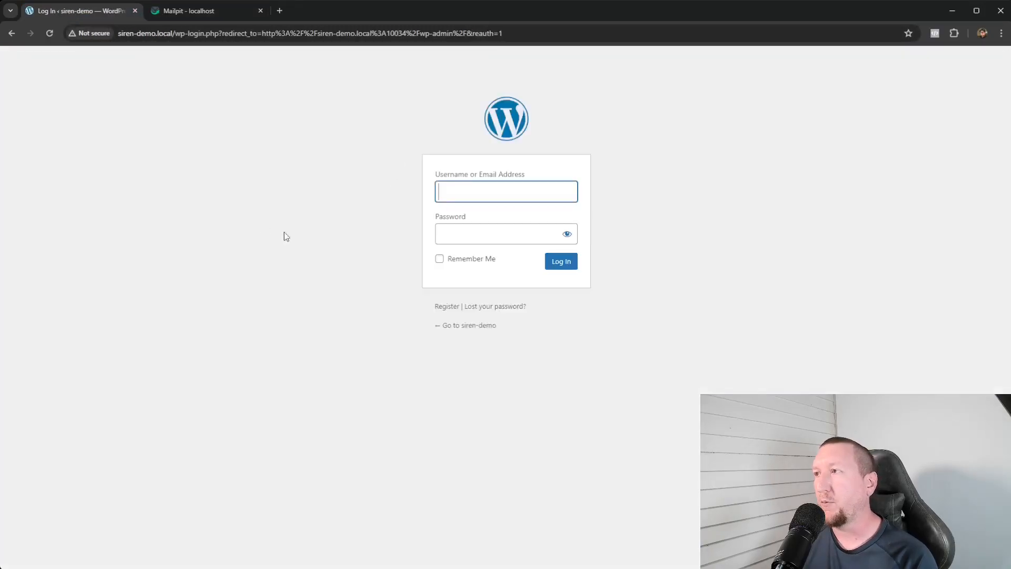
click(462, 197)
click(468, 209)
click(561, 261)
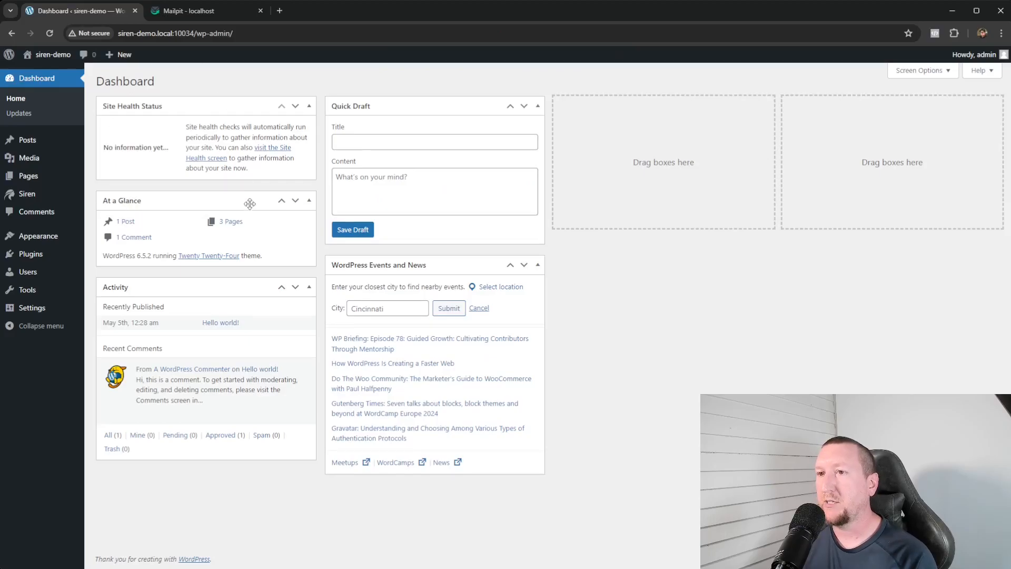
mouse_move(41, 202)
click(127, 241)
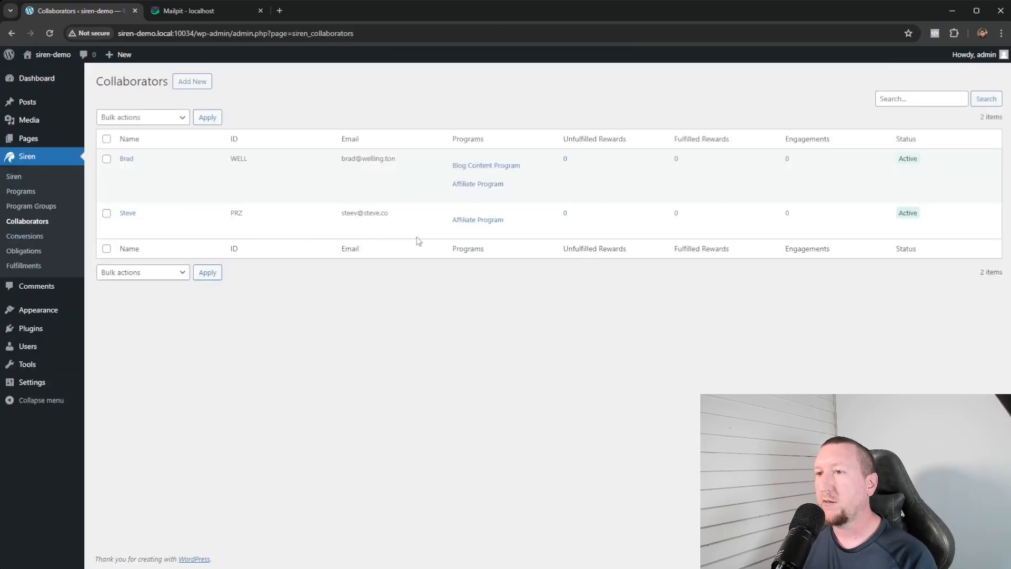